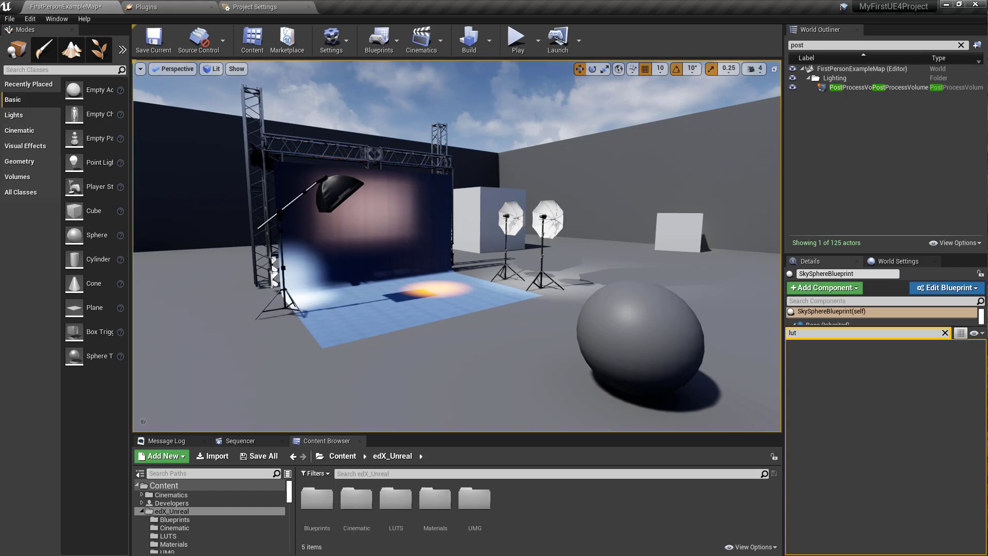
Capture an F9 screenshot of the level view and switch the viewport to full screen.
{"action": "key", "text": "F9"}
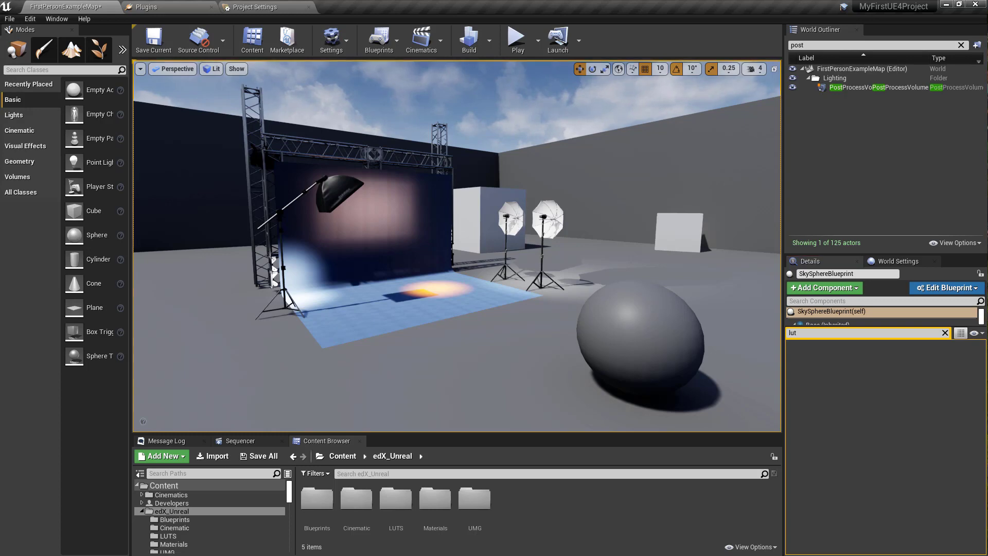
{"action": "key", "text": "F11"}
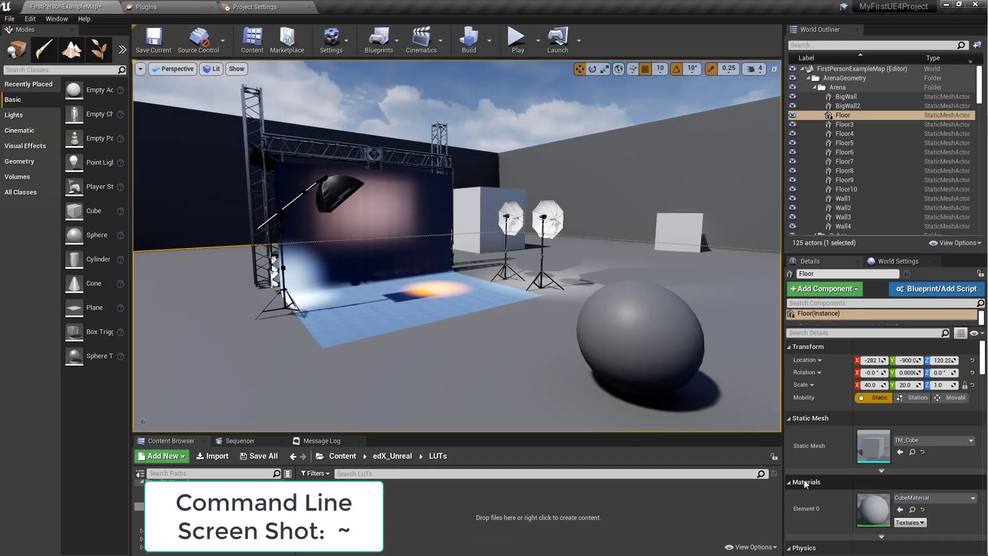
Run 'highresshot 38040x2160' in the console to capture a large high-resolution screenshot.
{"action": "key", "text": "grave"}
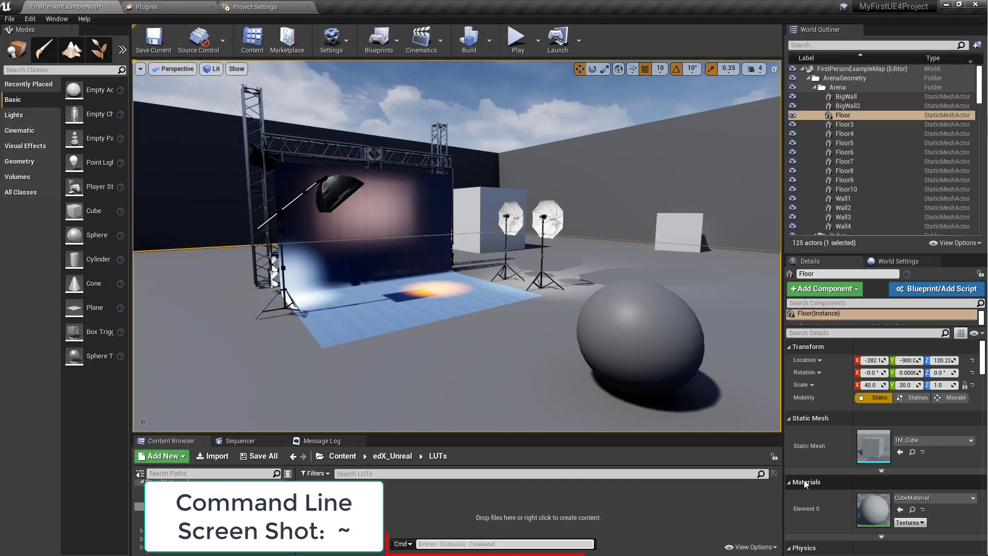
{"action": "type", "text": "shot"}
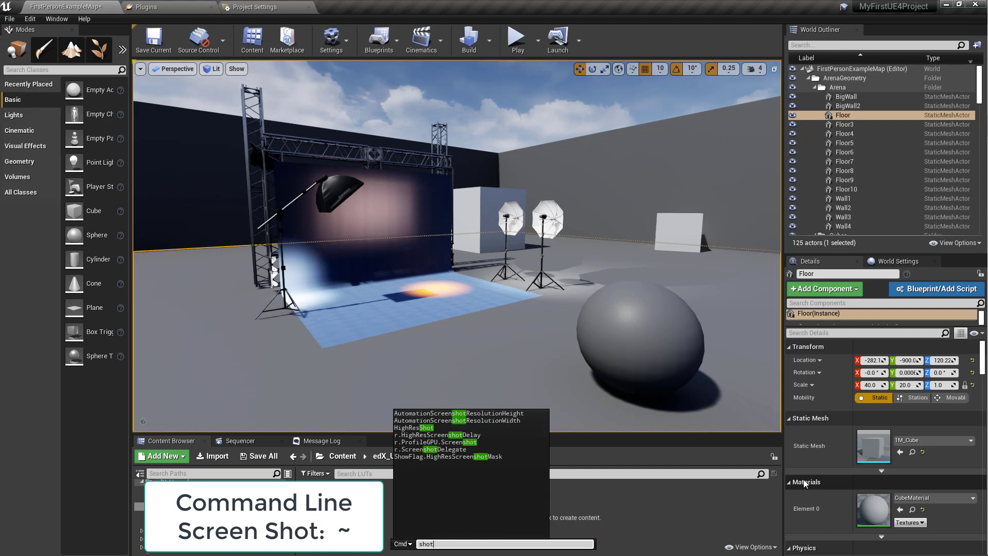
{"action": "key", "text": "ctrl+a"}
{"action": "type", "text": "highres"}
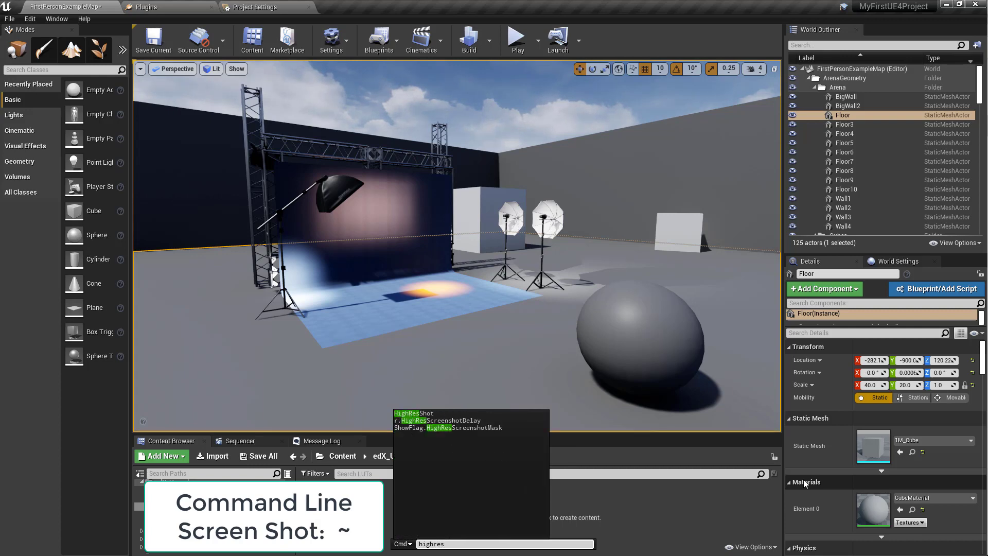
{"action": "type", "text": "shot"}
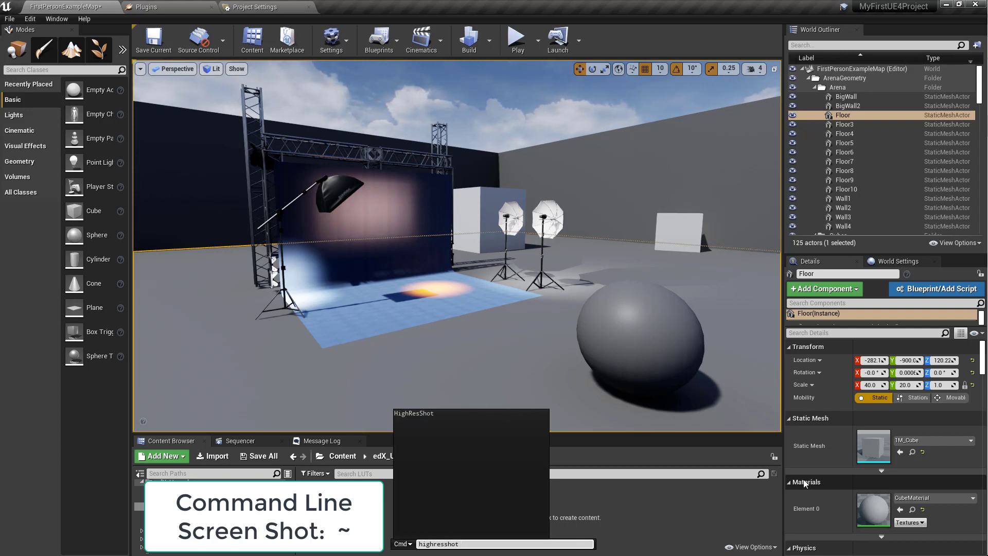
{"action": "type", "text": "38040"}
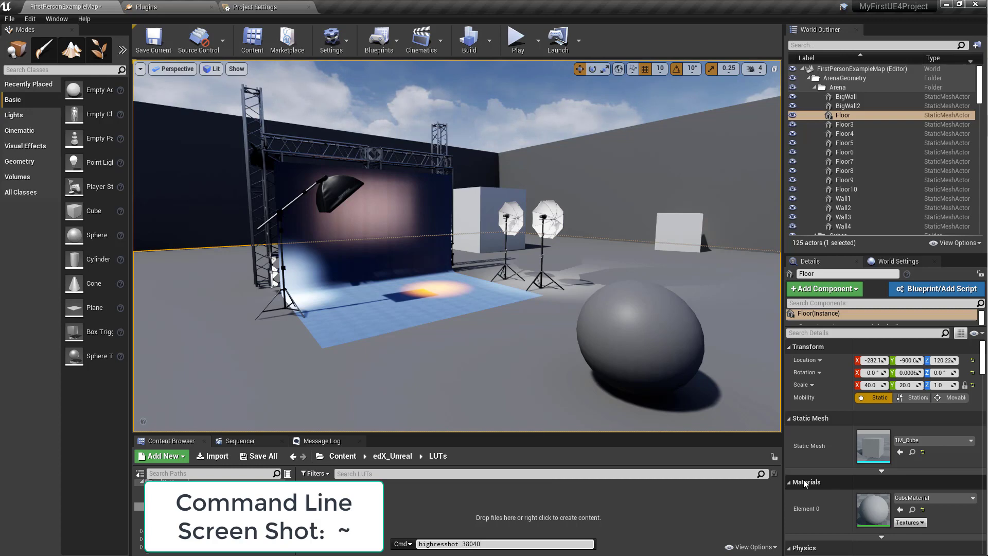
{"action": "type", "text": "x2160"}
{"action": "key", "text": "Return"}
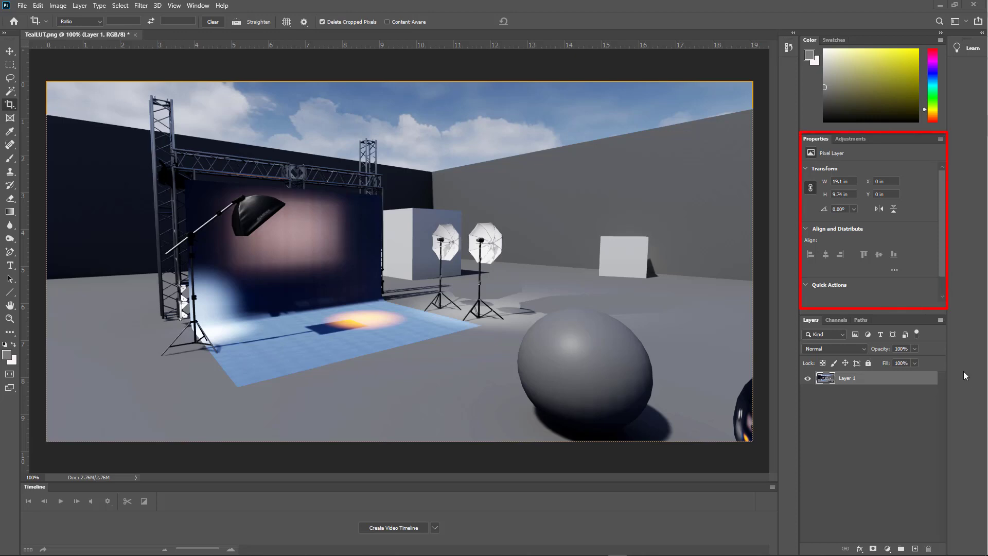
Add a Color Lookup adjustment layer that uses the Standard Picture Style.cube 3D LUT.
{"action": "left_click", "coordinate": [857, 140]}
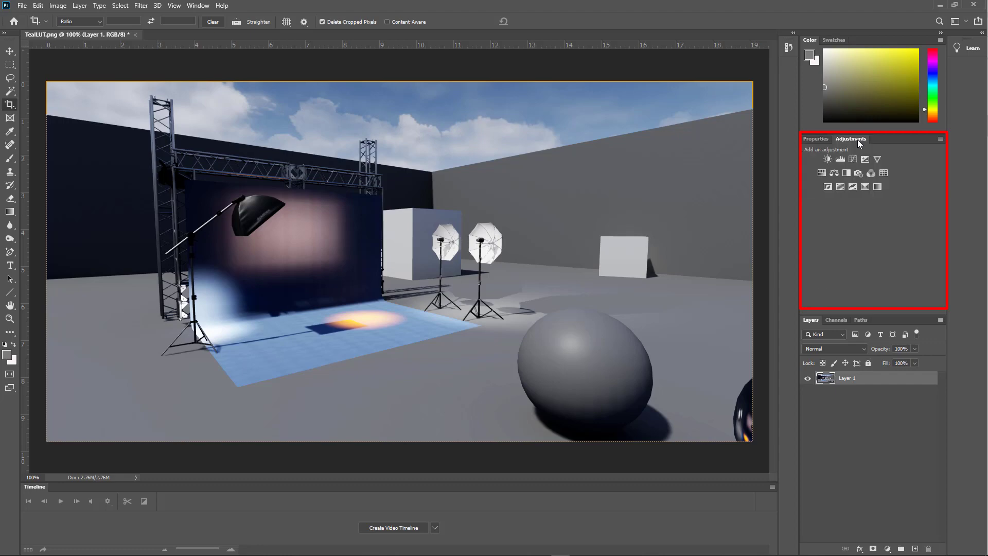
{"action": "left_click", "coordinate": [883, 173]}
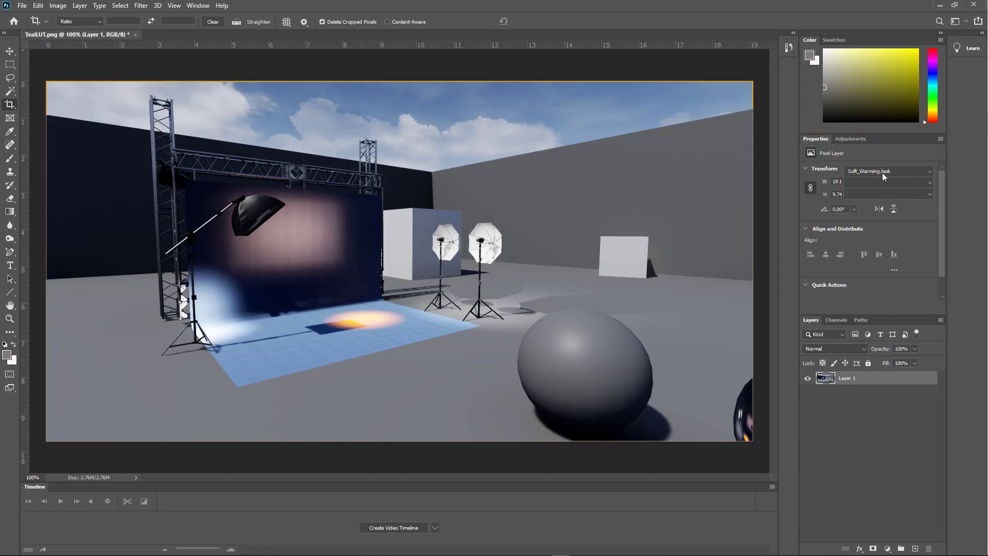
{"action": "left_click", "coordinate": [883, 171]}
{"action": "scroll", "coordinate": [935, 354], "scroll_direction": "down", "scroll_amount": 10}
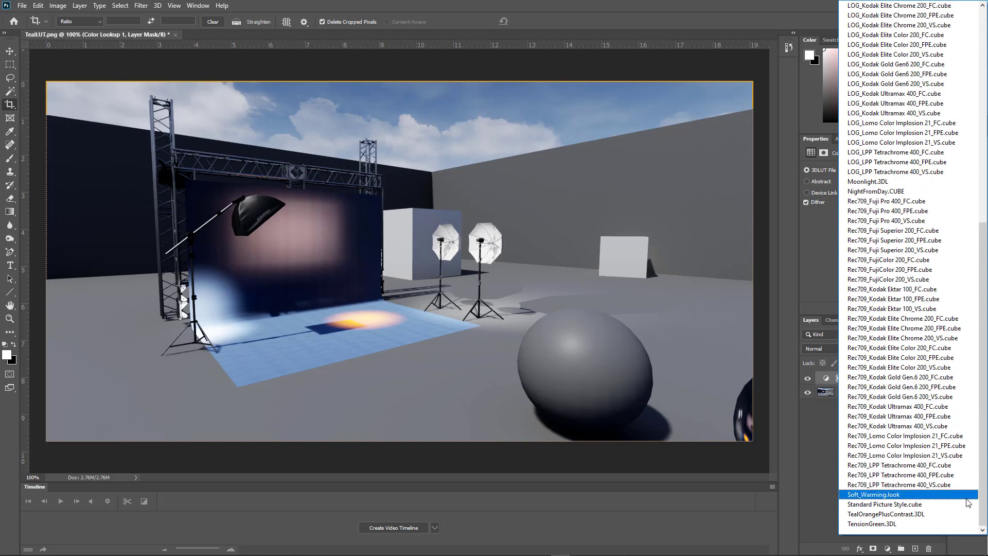
{"action": "left_click", "coordinate": [938, 507]}
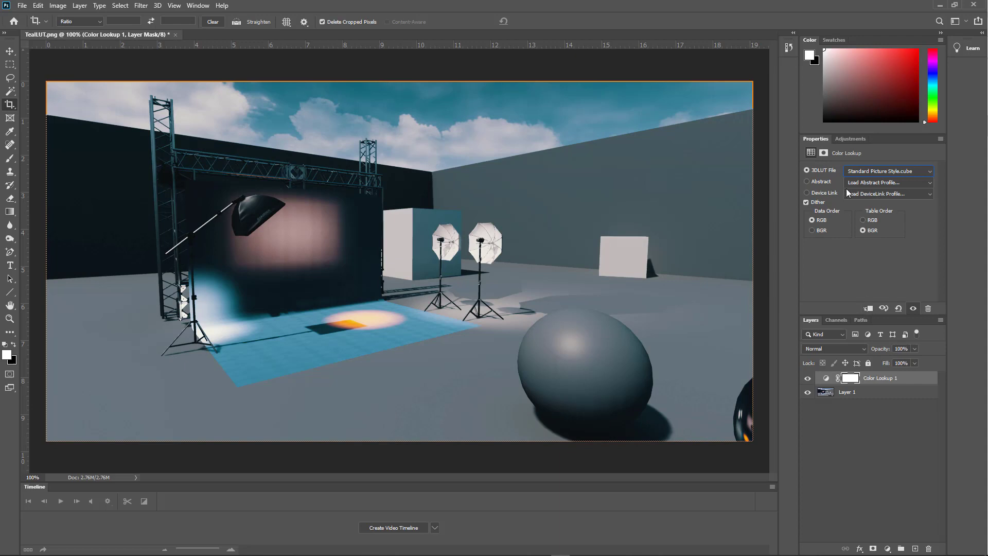
Above Layer 1, add a second Color Lookup using DropBlues.3DL at 20% opacity.
{"action": "left_click", "coordinate": [864, 395]}
{"action": "left_click", "coordinate": [857, 137]}
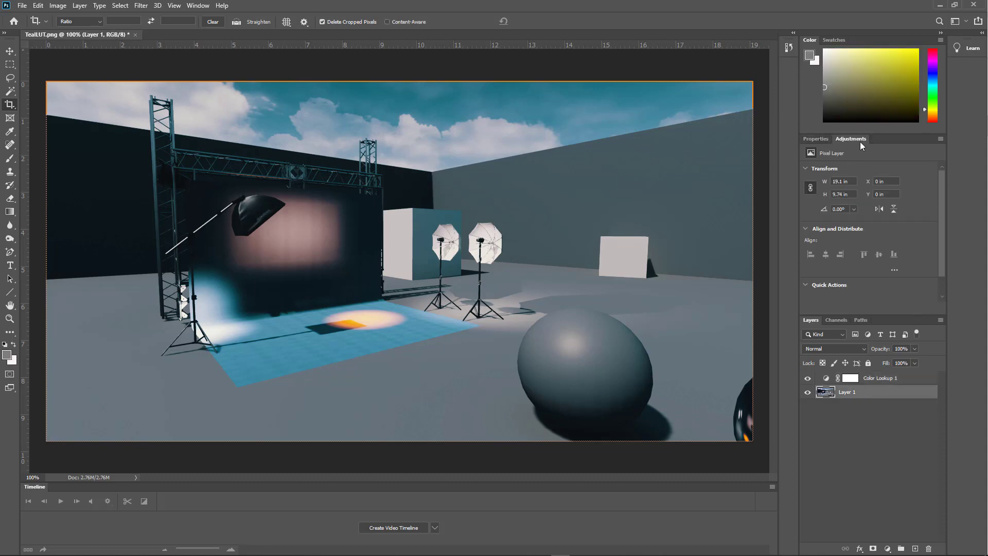
{"action": "left_click", "coordinate": [885, 174]}
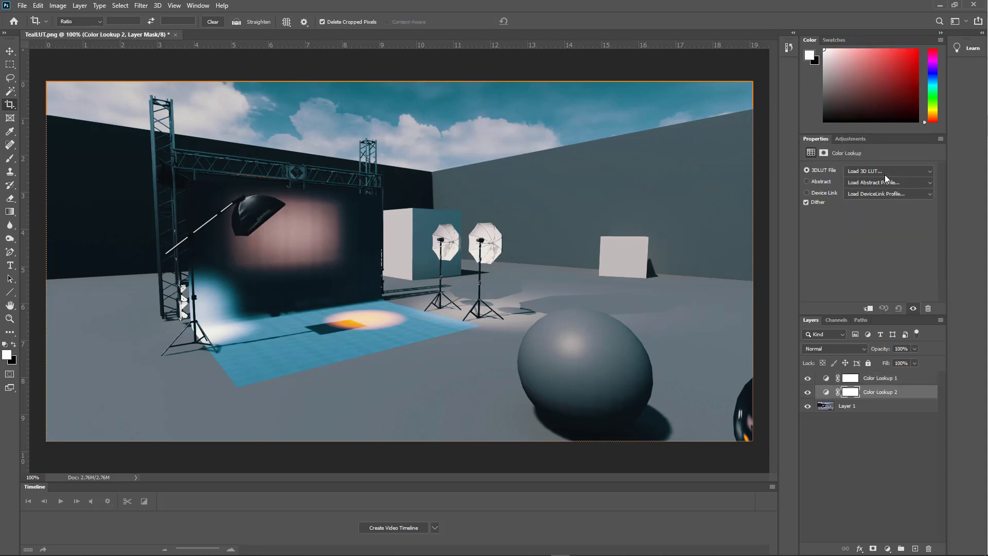
{"action": "left_click", "coordinate": [884, 171]}
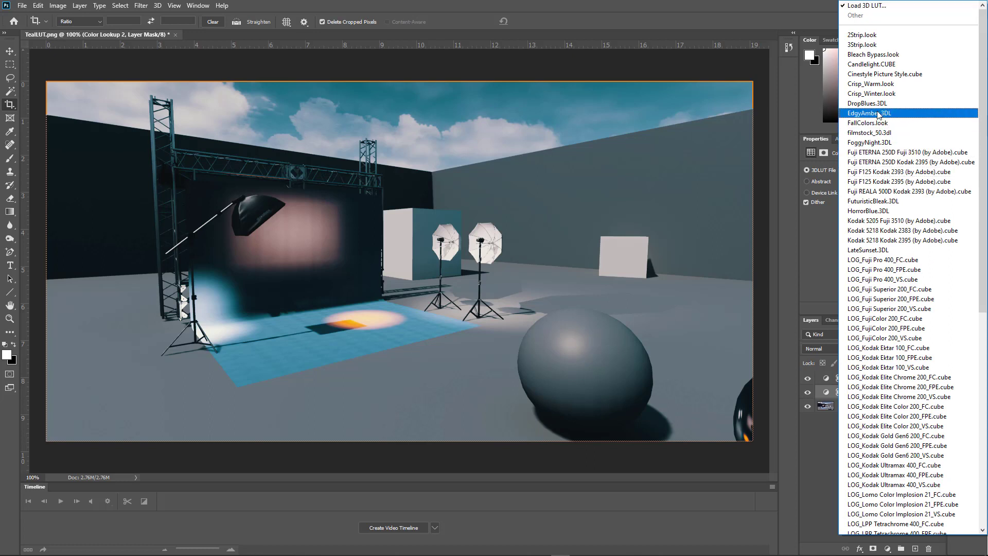
{"action": "left_click", "coordinate": [882, 104]}
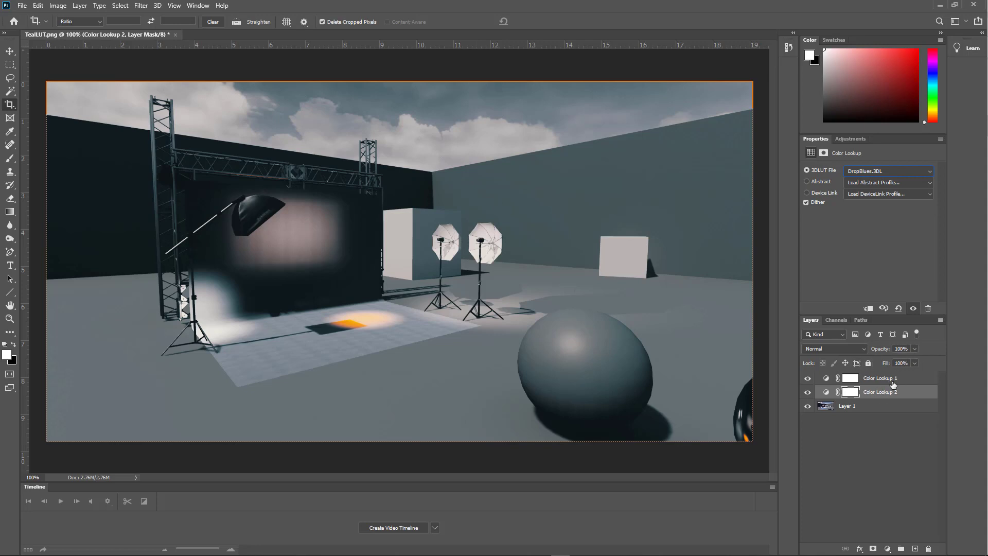
{"action": "type", "text": "0"}
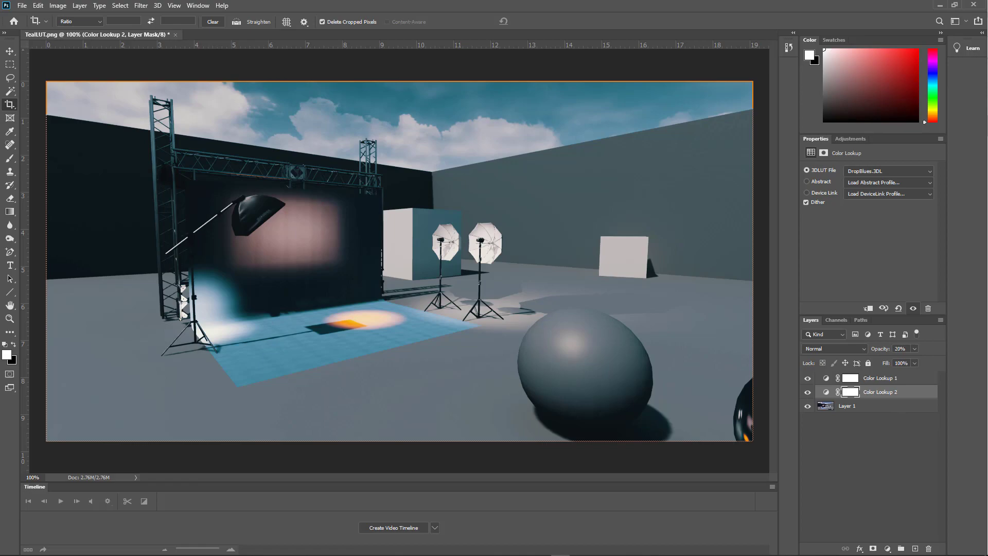
{"action": "key", "text": "alt+Tab"}
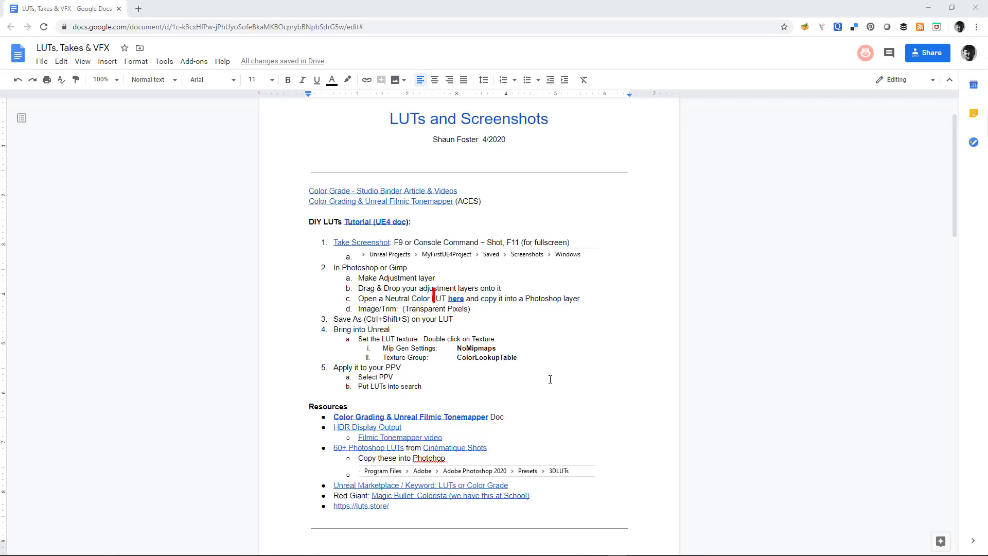
{"action": "left_click", "coordinate": [452, 303]}
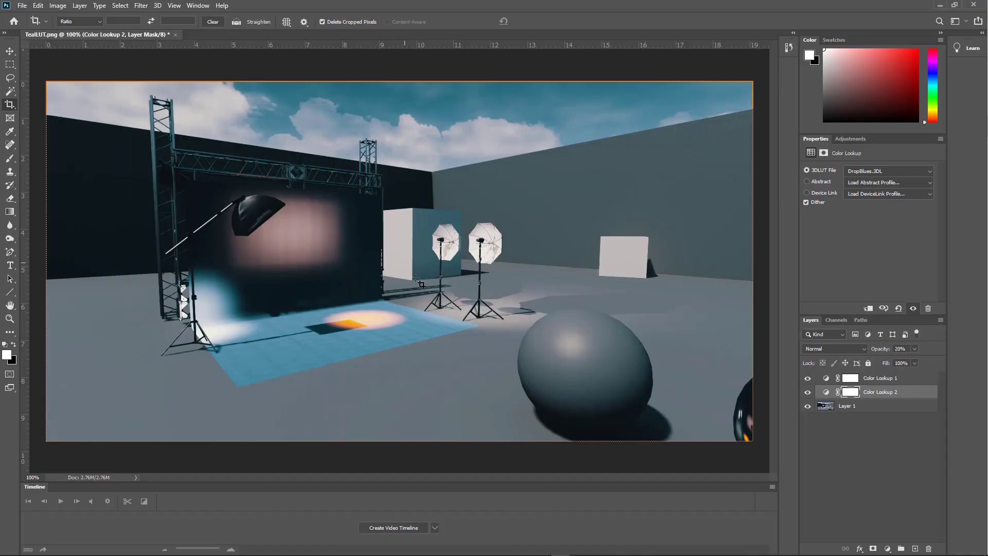
Paste the neutral LUT strip as Layer 2 above Layer 1 and hide Layer 1.
{"action": "left_click", "coordinate": [850, 407]}
{"action": "key", "text": "ctrl+v"}
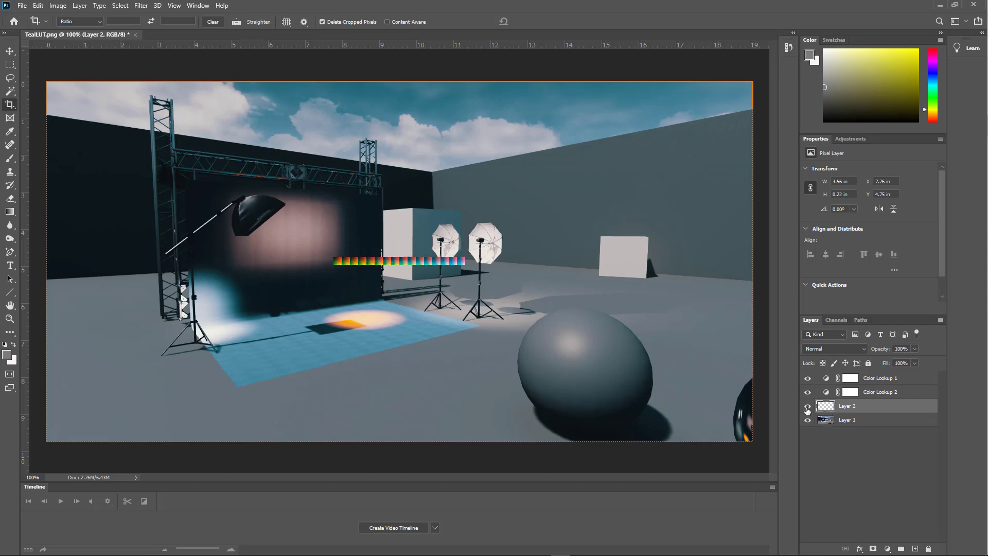
{"action": "left_click_drag", "start_coordinate": [808, 395], "coordinate": [809, 381]}
{"action": "left_click", "coordinate": [810, 422]}
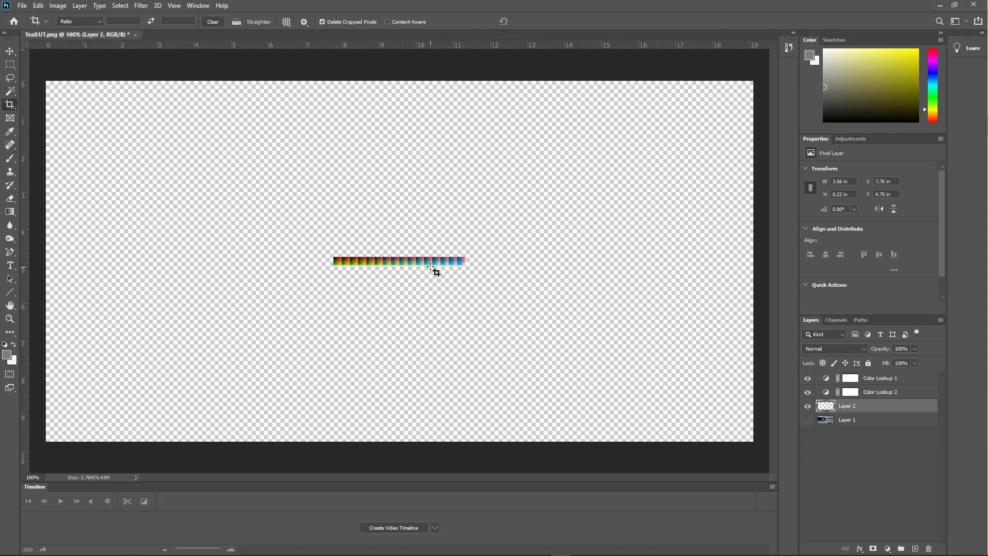
Trim away the transparent pixels so the canvas fits the LUT strip.
{"action": "key", "text": "v"}
{"action": "left_click", "coordinate": [59, 6]}
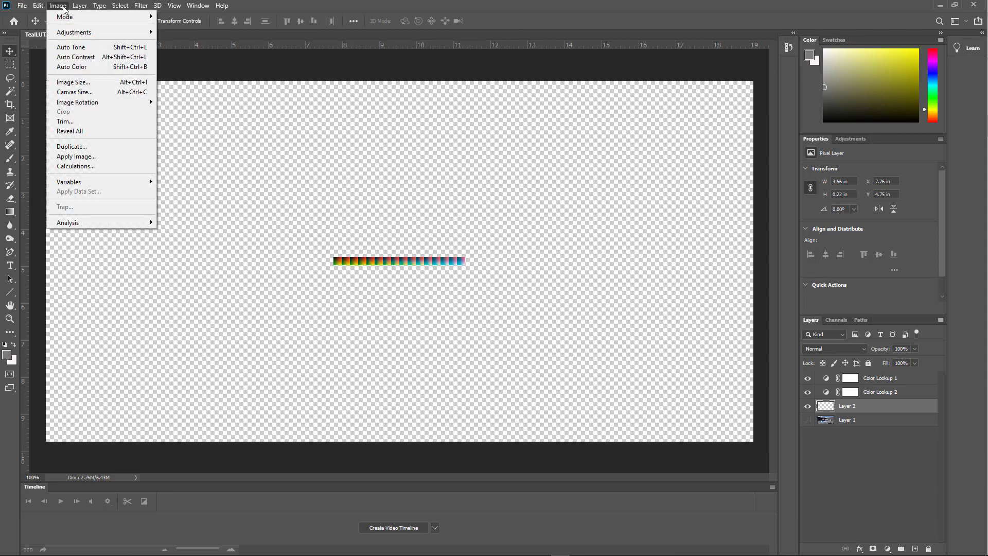
{"action": "left_click", "coordinate": [65, 122]}
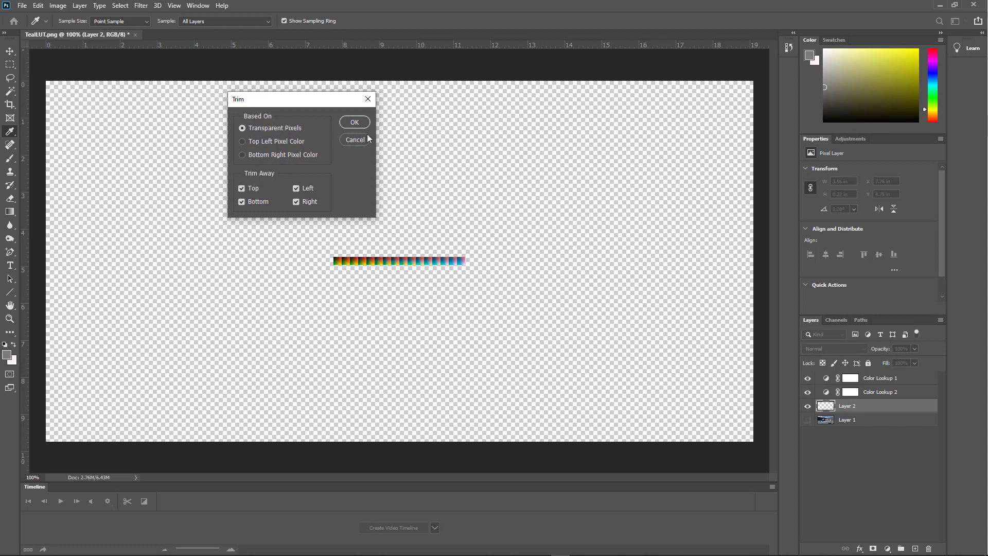
{"action": "left_click", "coordinate": [354, 122]}
{"action": "key", "text": "v"}
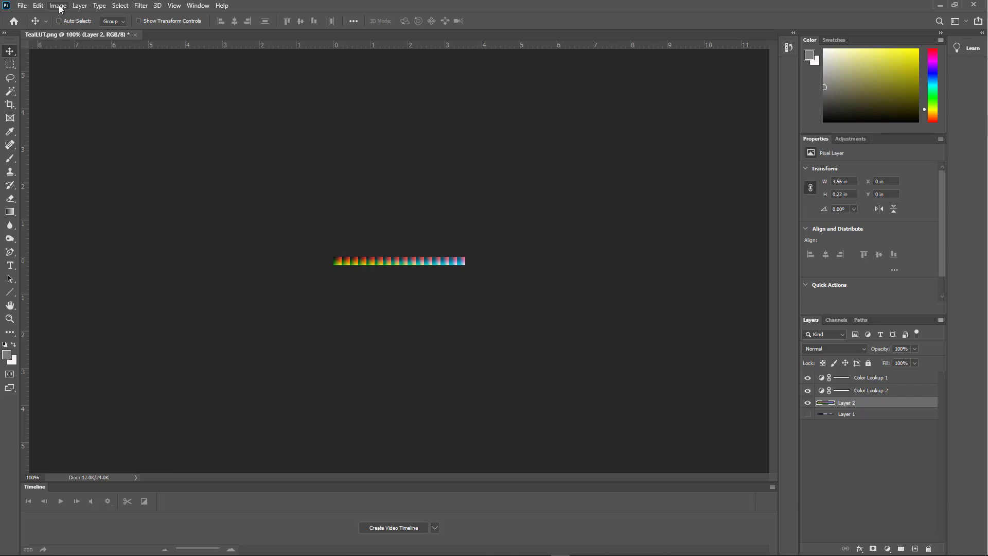
Flatten the image into a single layer, discarding the hidden layers.
{"action": "left_click", "coordinate": [79, 6]}
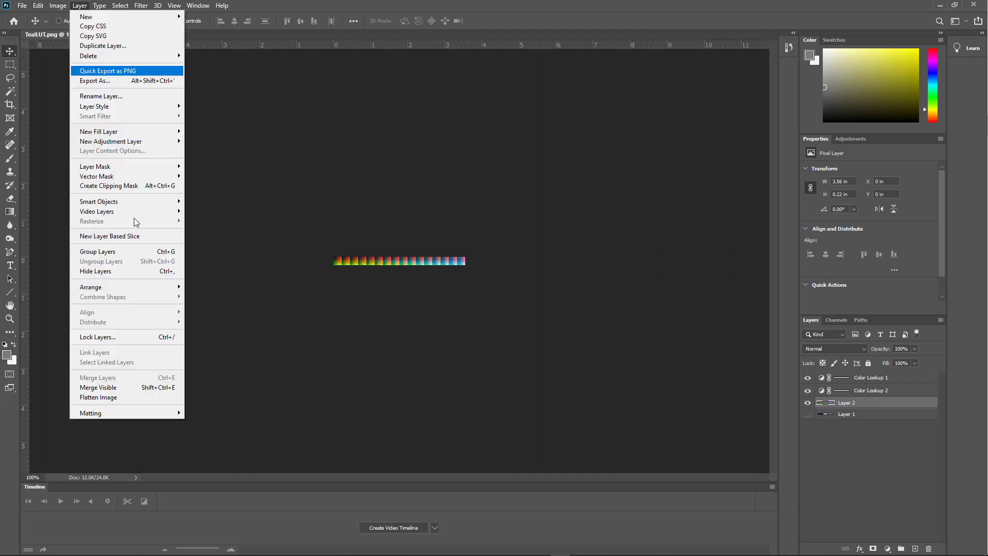
{"action": "left_click", "coordinate": [130, 404]}
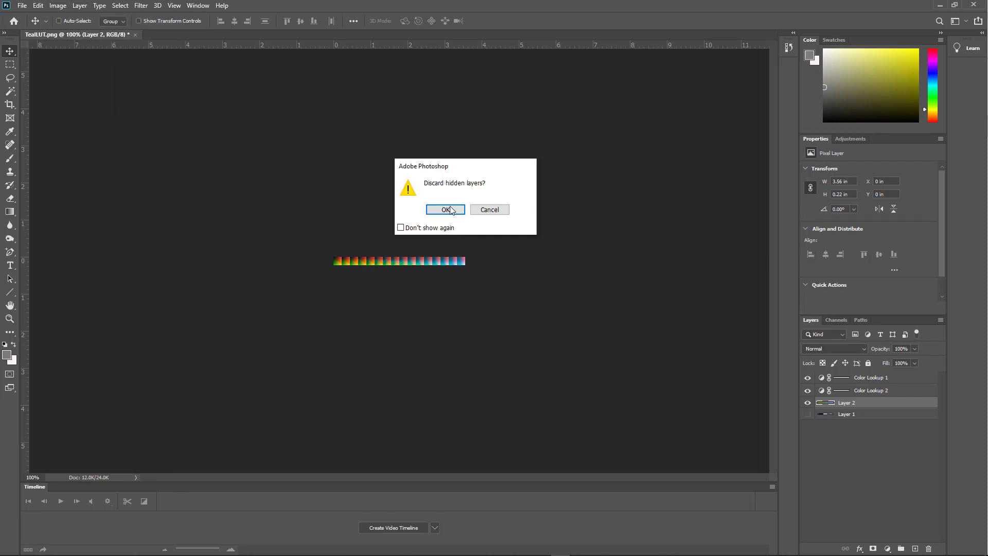
{"action": "left_click", "coordinate": [446, 209]}
Save the flattened strip to the computer as a PNG, adding 2 to the TealLUT name.
{"action": "key", "text": "ctrl+s"}
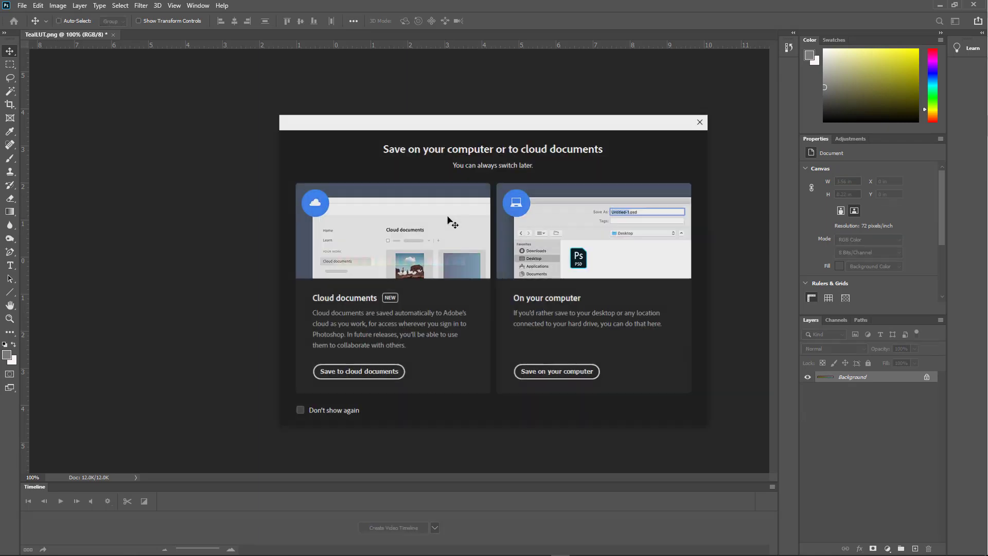
{"action": "left_click", "coordinate": [545, 377]}
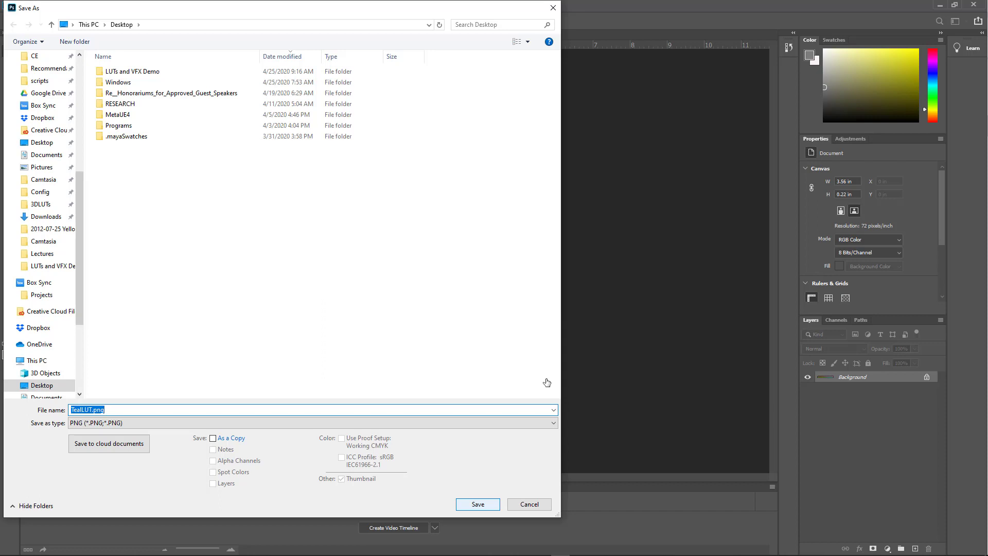
{"action": "key", "text": "Home"}
{"action": "type", "text": "2"}
{"action": "key", "text": "Return"}
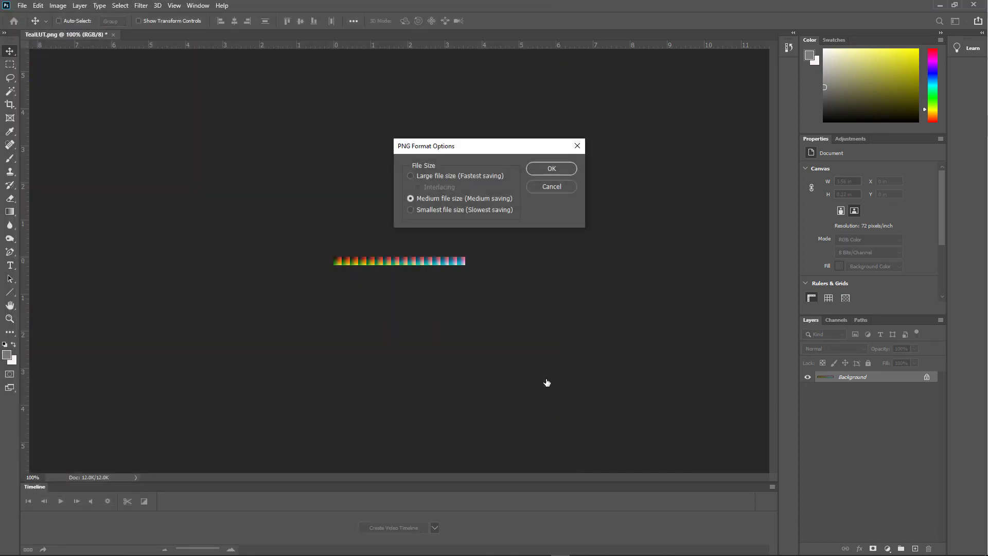
{"action": "left_click", "coordinate": [566, 169]}
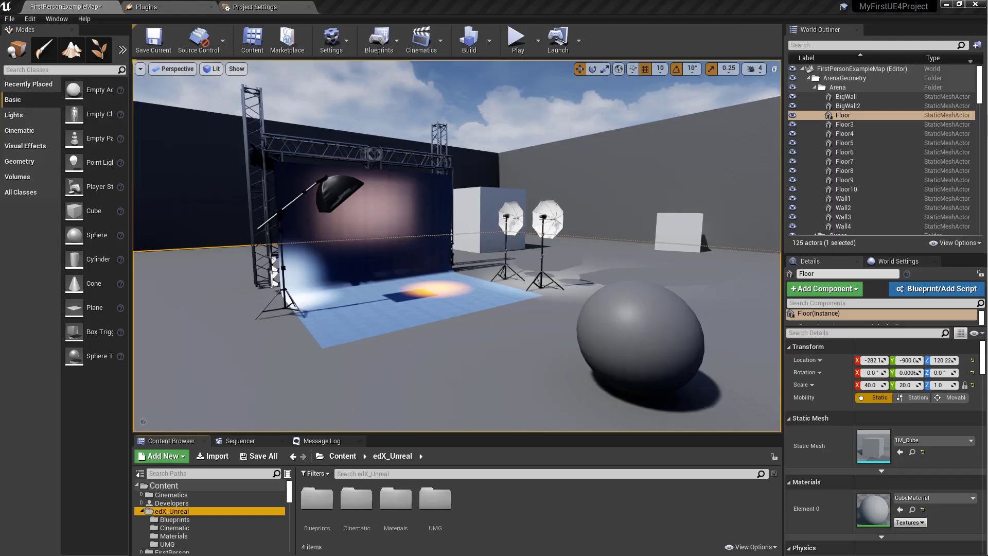
Create a folder named LUTS inside edX_Unreal and open it.
{"action": "left_click", "coordinate": [542, 517]}
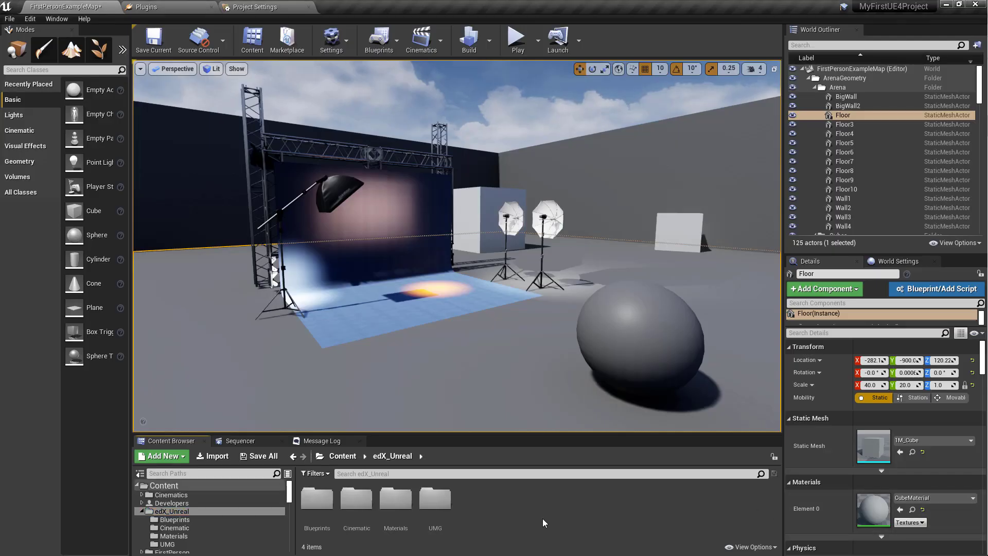
{"action": "type", "text": "LU"}
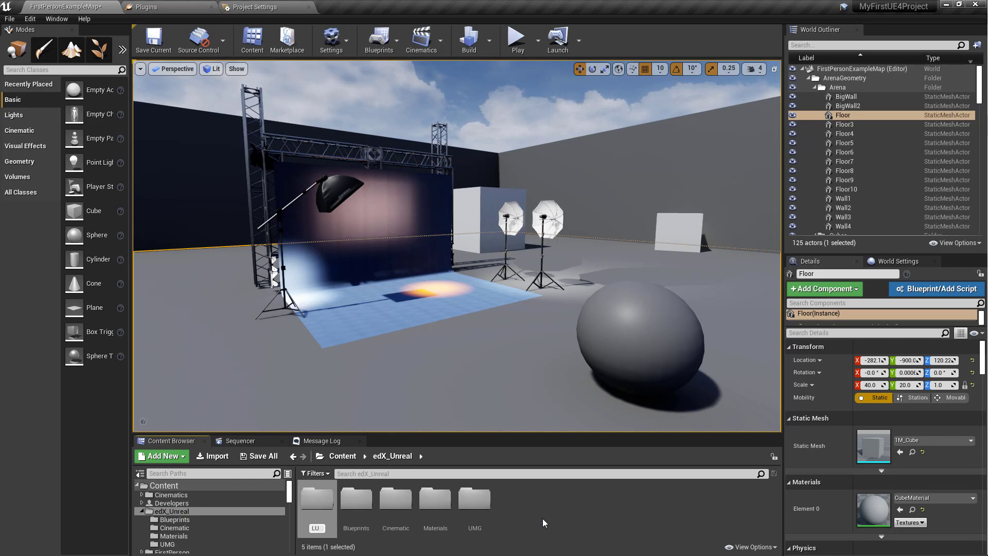
{"action": "type", "text": "S"}
{"action": "key", "text": "BackSpace"}
{"action": "type", "text": "TS"}
{"action": "key", "text": "Return"}
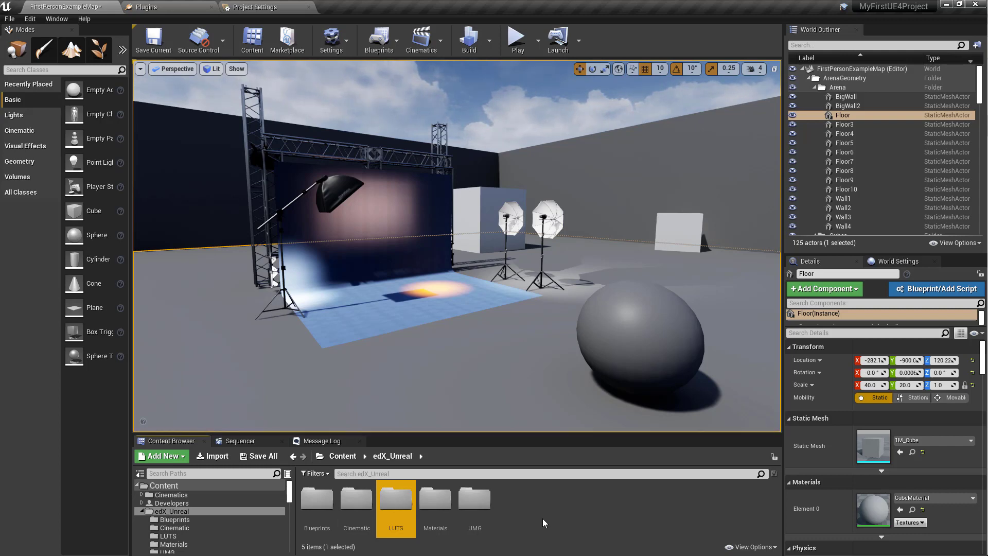
{"action": "double_click", "coordinate": [394, 505]}
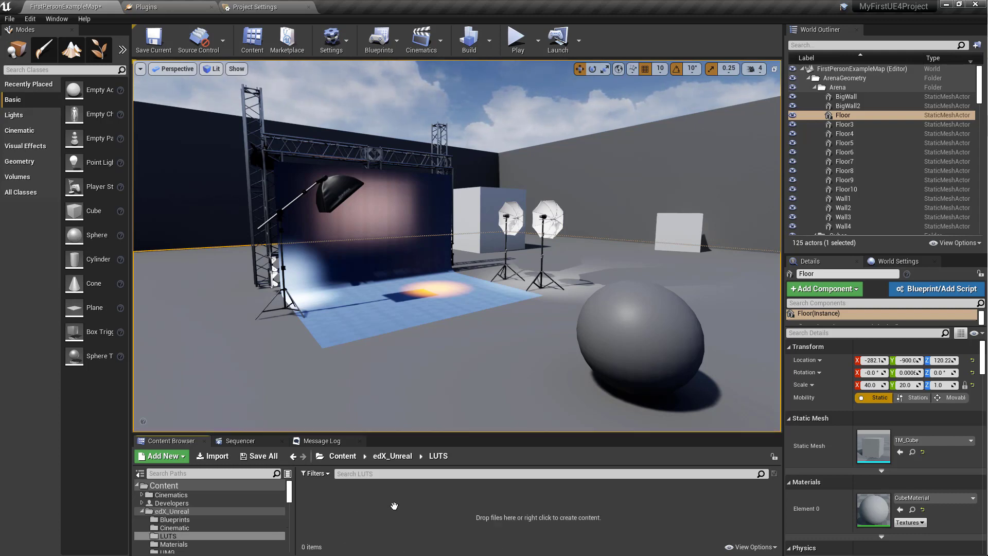
Import TealLUT3.png from the Desktop into the LUTS folder.
{"action": "left_click", "coordinate": [214, 458]}
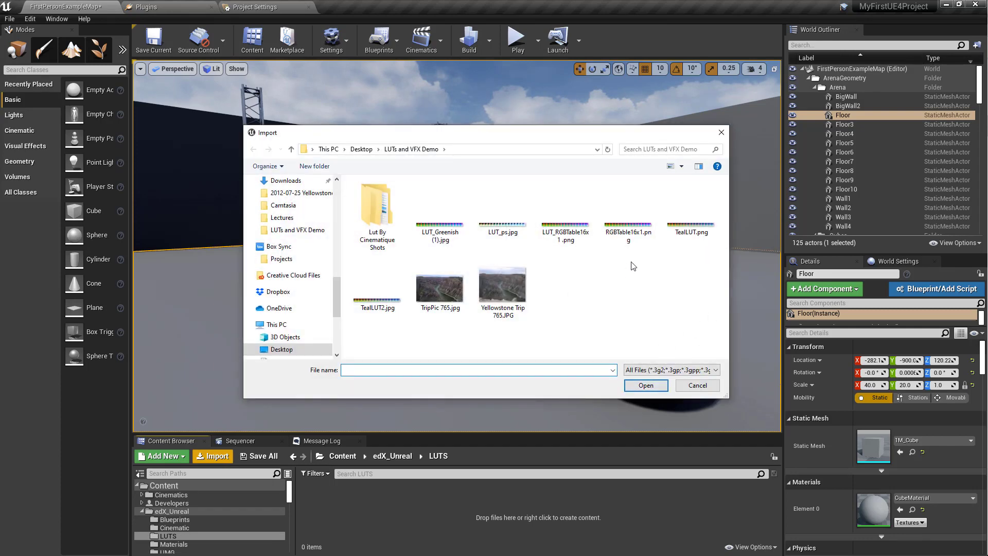
{"action": "left_click", "coordinate": [362, 149]}
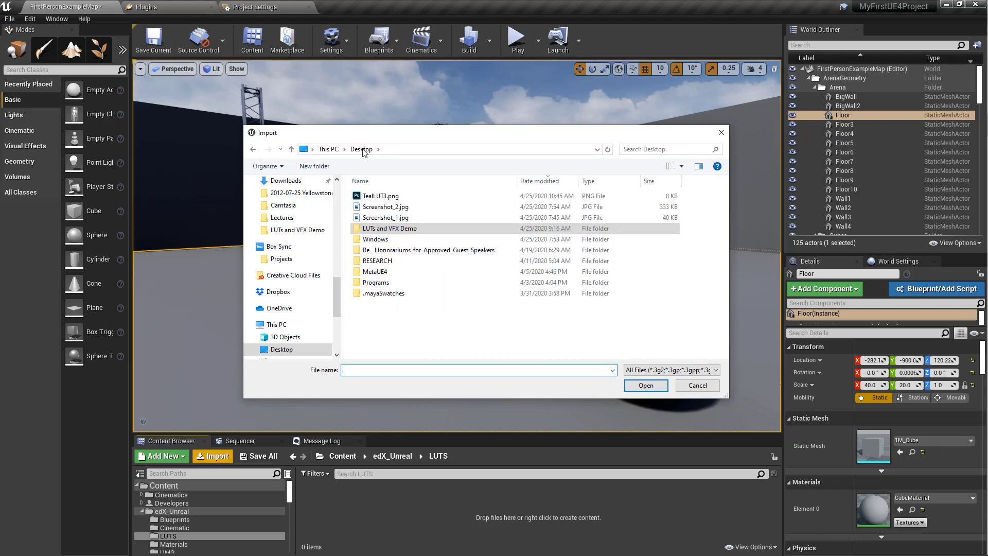
{"action": "double_click", "coordinate": [384, 198]}
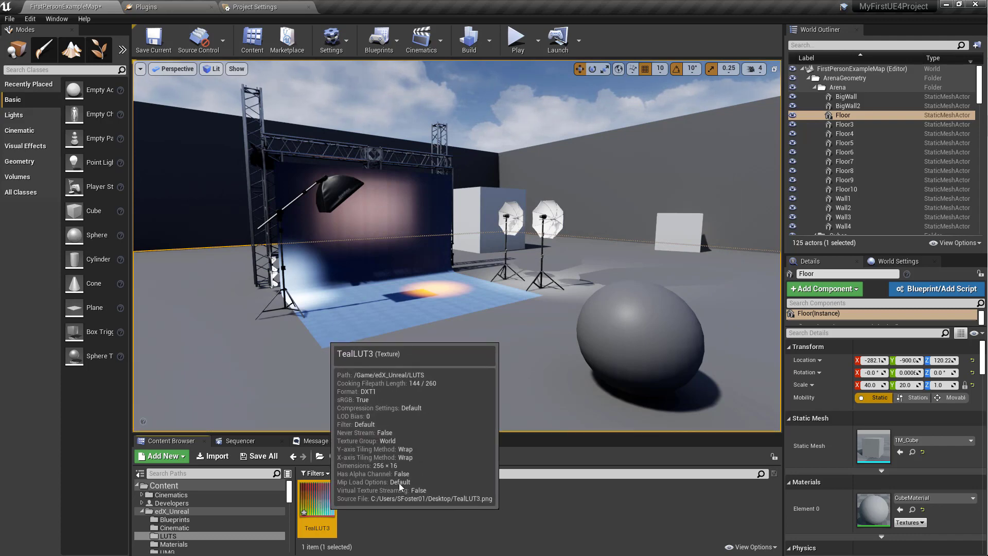
Set TealLUT3's Mip Gen Settings to NoMipmaps and Texture Group to ColorLookupTable, then save.
{"action": "double_click", "coordinate": [317, 502]}
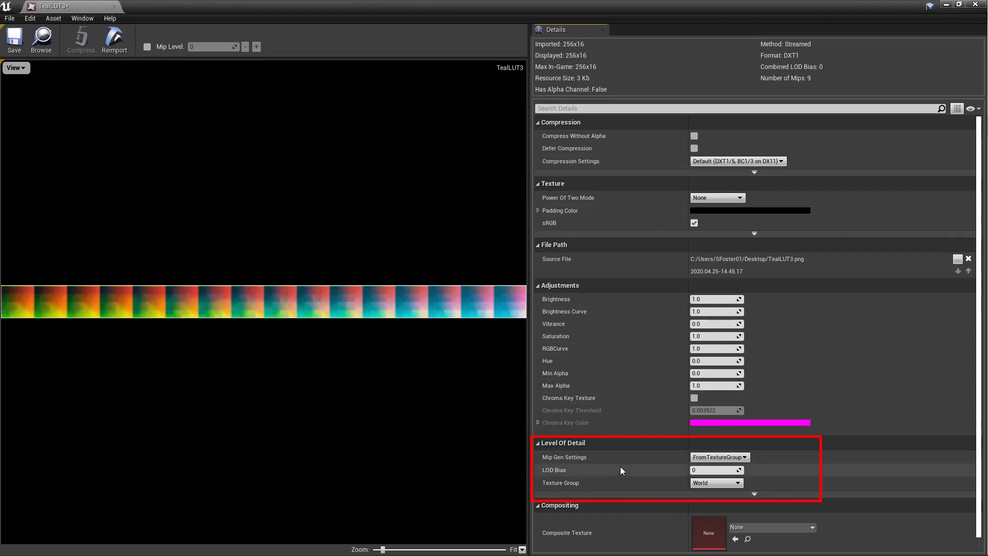
{"action": "left_click", "coordinate": [740, 458]}
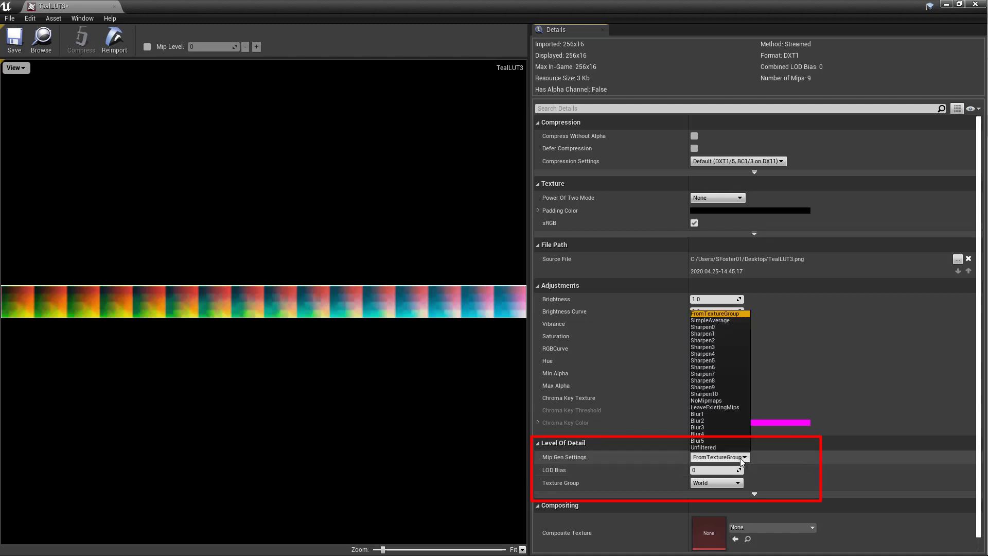
{"action": "left_click", "coordinate": [731, 400]}
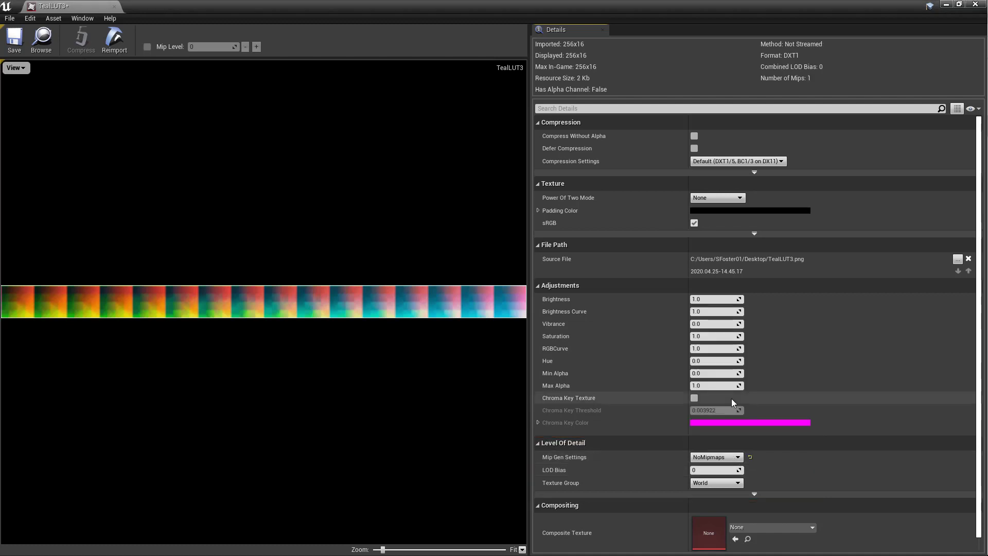
{"action": "left_click", "coordinate": [726, 483]}
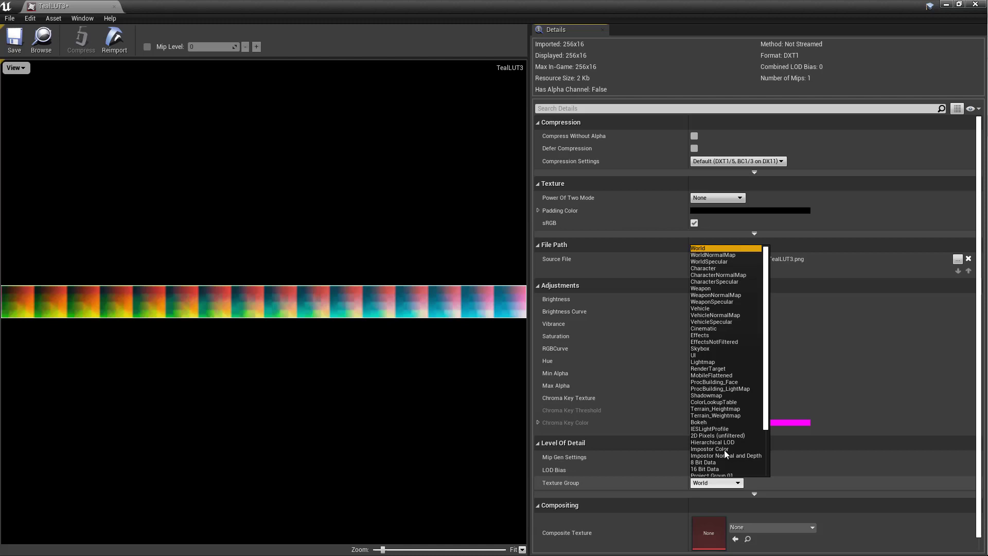
{"action": "left_click", "coordinate": [737, 404]}
{"action": "left_click", "coordinate": [14, 41]}
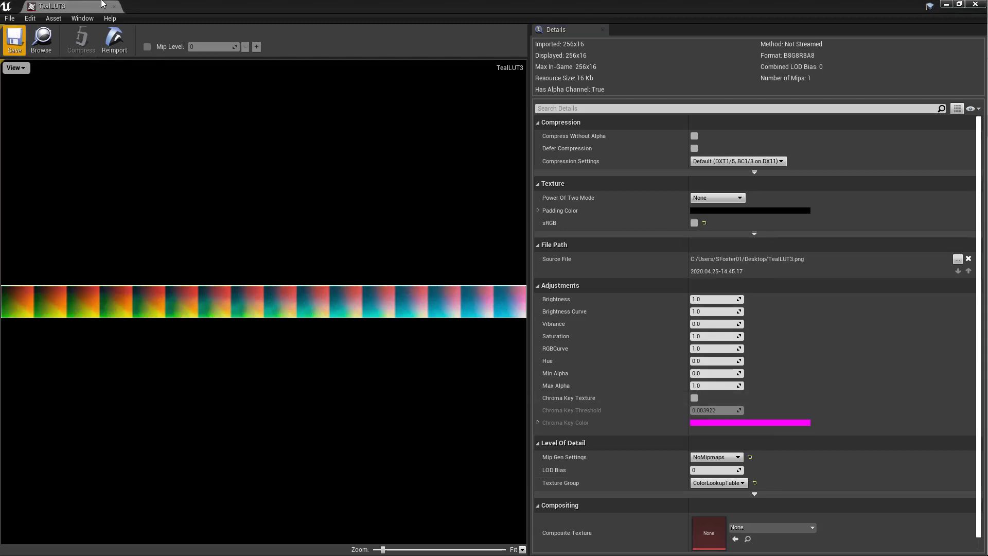
Back in the level, find 'pos' in the World Outliner and select the PostProcessVolume.
{"action": "left_click", "coordinate": [114, 7]}
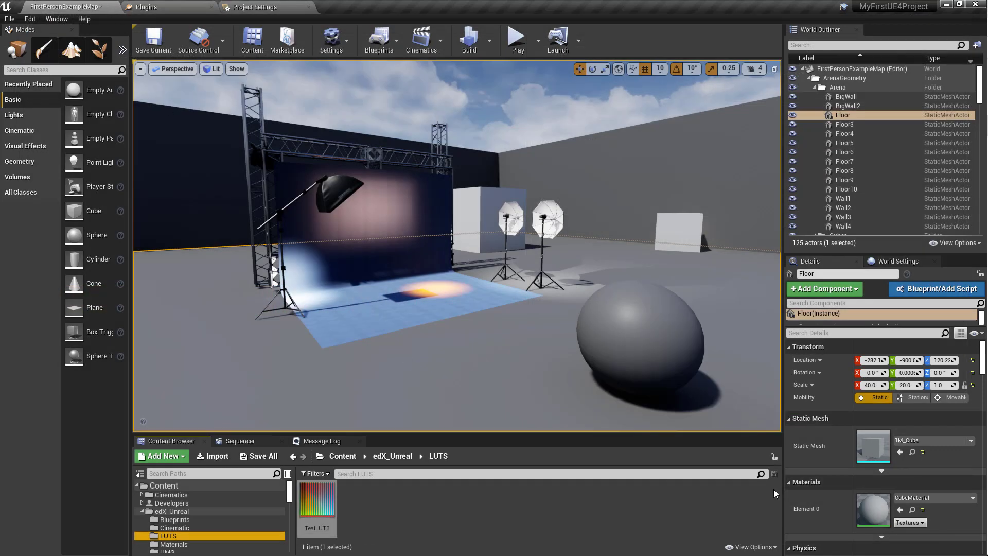
{"action": "left_click", "coordinate": [840, 48]}
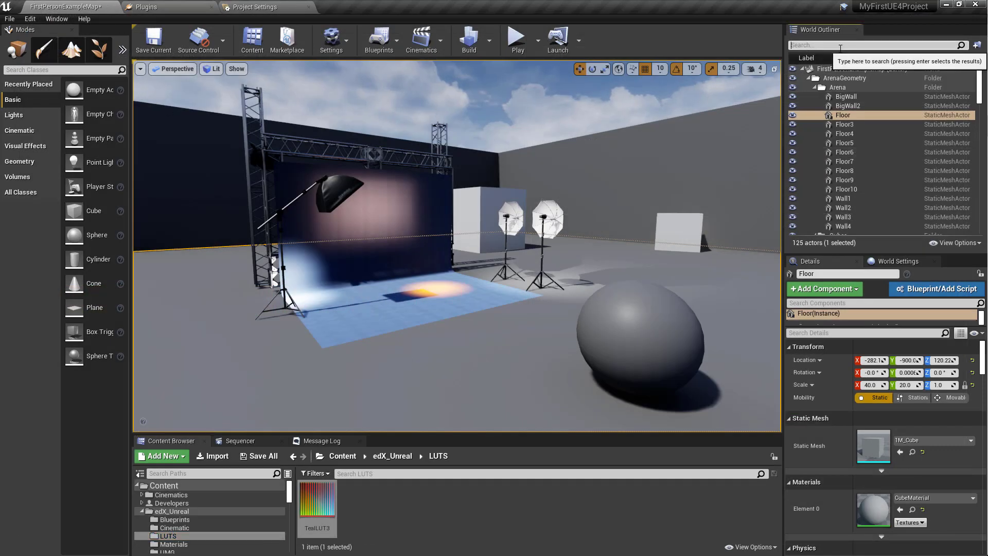
{"action": "type", "text": "pos"}
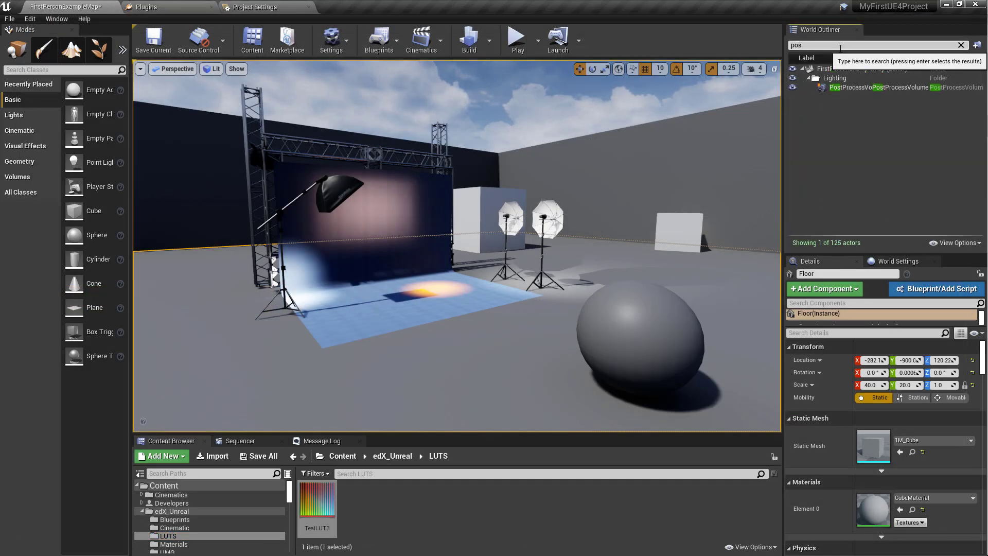
{"action": "left_click", "coordinate": [876, 85]}
Enable Color Grading LUT, assign TealLUT3, and leave its intensity at 1.0.
{"action": "left_click", "coordinate": [825, 286]}
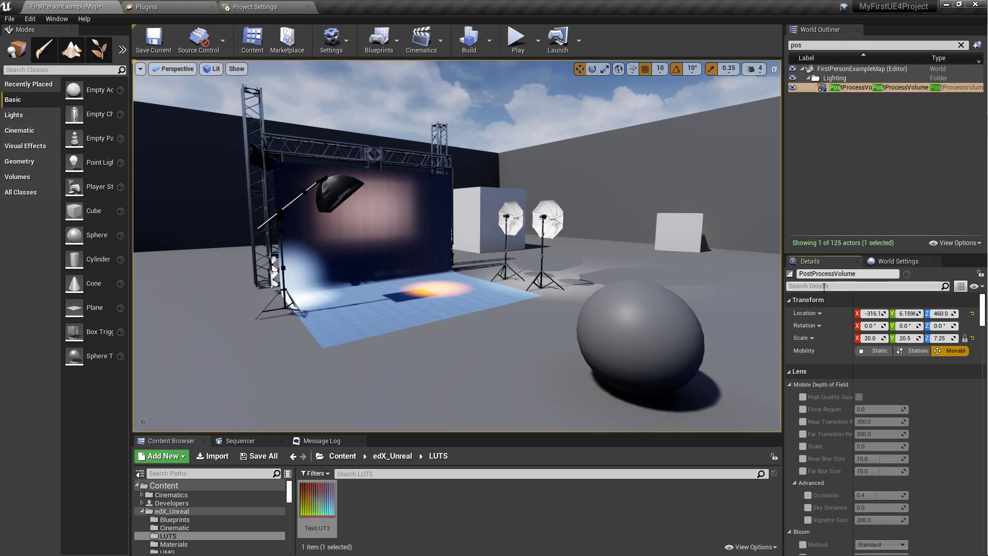
{"action": "type", "text": "LUT"}
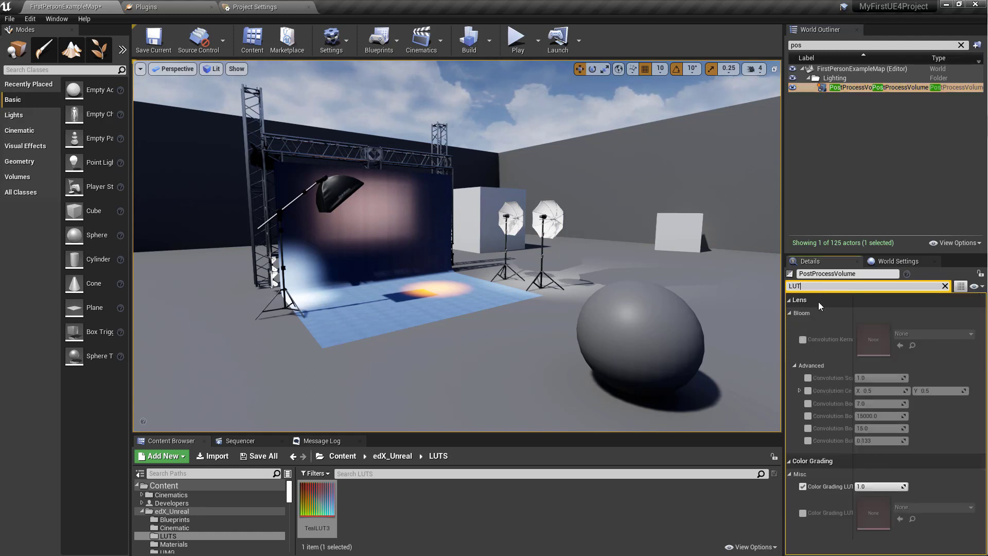
{"action": "left_click", "coordinate": [804, 513]}
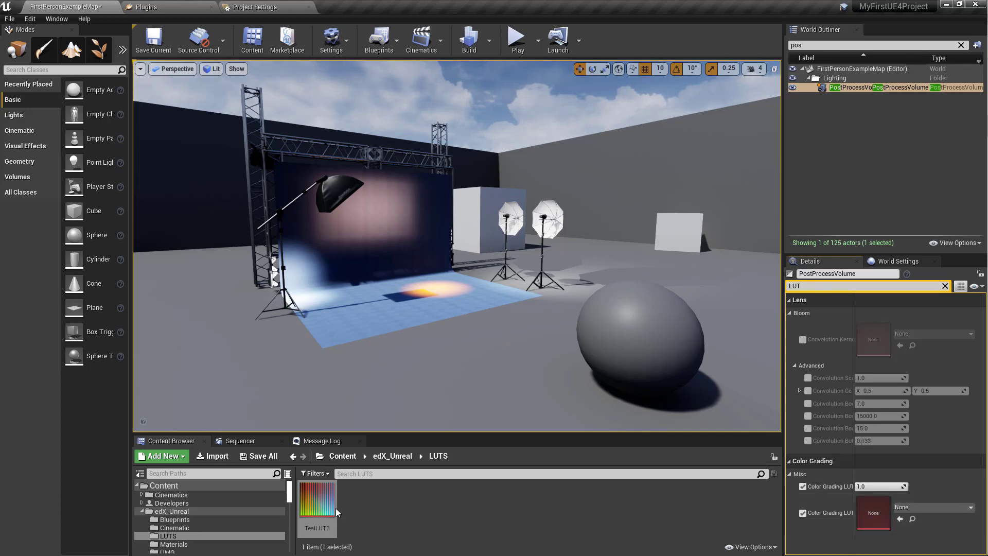
{"action": "left_click_drag", "start_coordinate": [329, 504], "coordinate": [875, 512]}
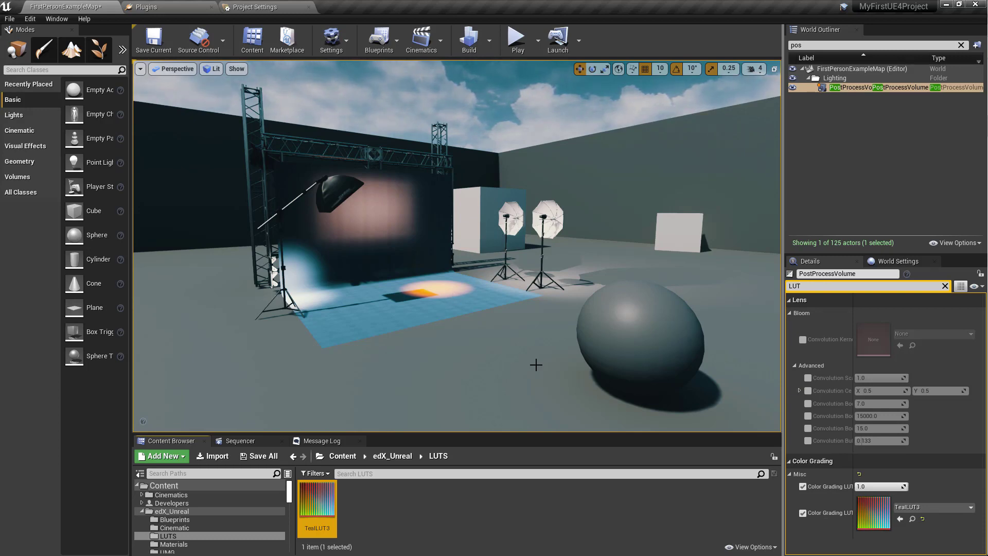
{"action": "mouse_move", "coordinate": [870, 487]}
{"action": "left_mouse_down"}
{"action": "mouse_move", "coordinate": [855, 487]}
{"action": "mouse_move", "coordinate": [885, 486]}
{"action": "left_mouse_up"}
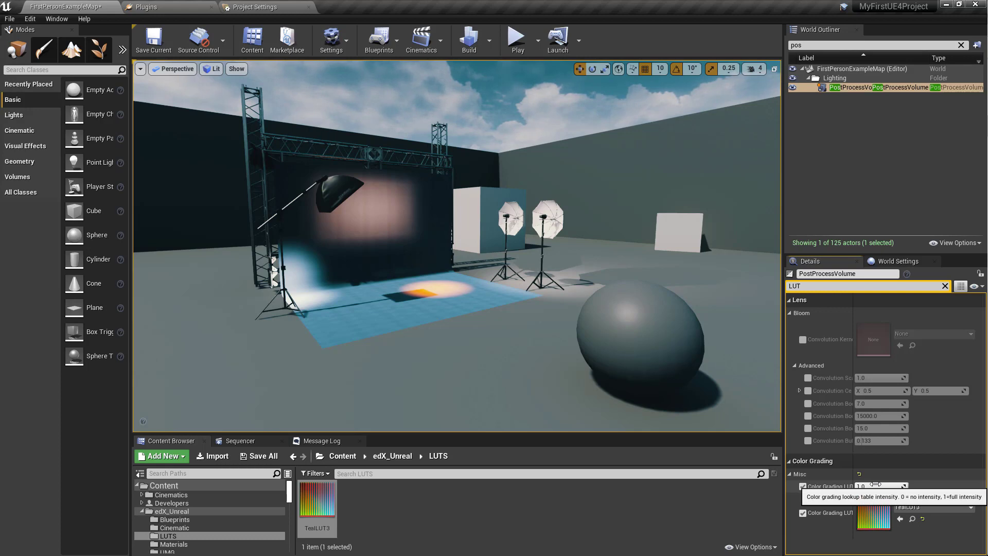
{"action": "mouse_move", "coordinate": [876, 484]}
{"action": "left_mouse_down"}
{"action": "mouse_move", "coordinate": [867, 484]}
{"action": "mouse_move", "coordinate": [881, 484]}
{"action": "mouse_move", "coordinate": [878, 468]}
{"action": "left_mouse_up"}
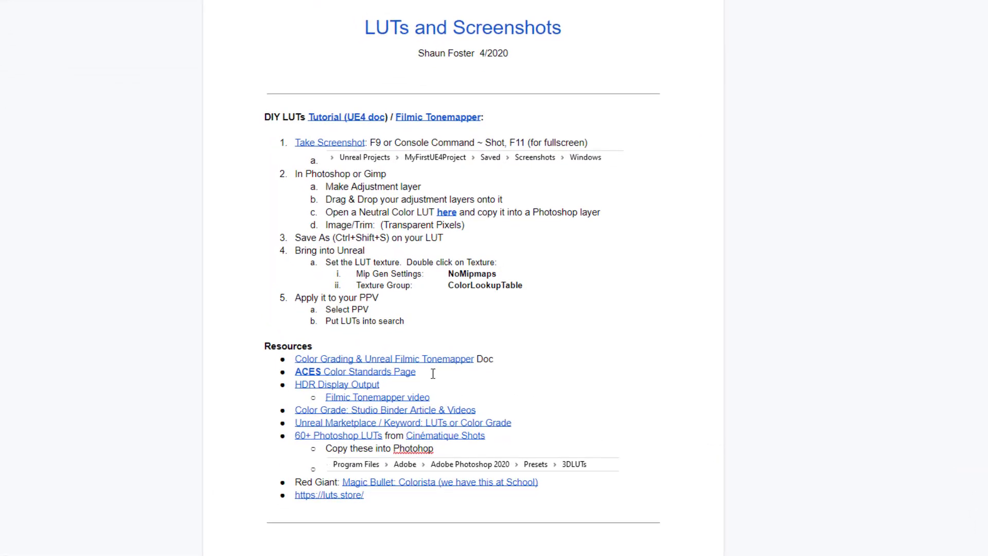
Glance over the ACES and Studio Binder links, then open the Unreal Marketplace 'LUTs' link.
{"action": "left_click", "coordinate": [433, 374]}
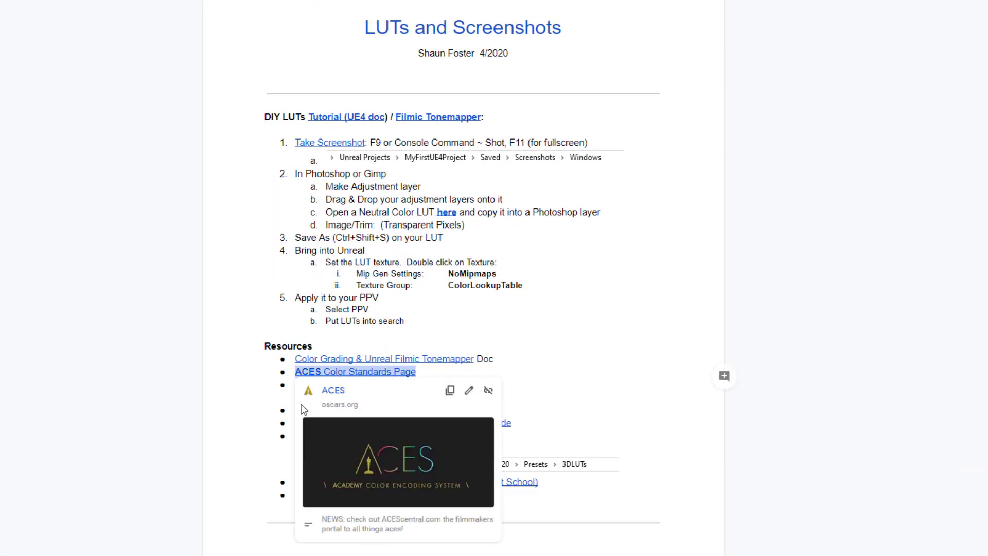
{"action": "left_click", "coordinate": [227, 459]}
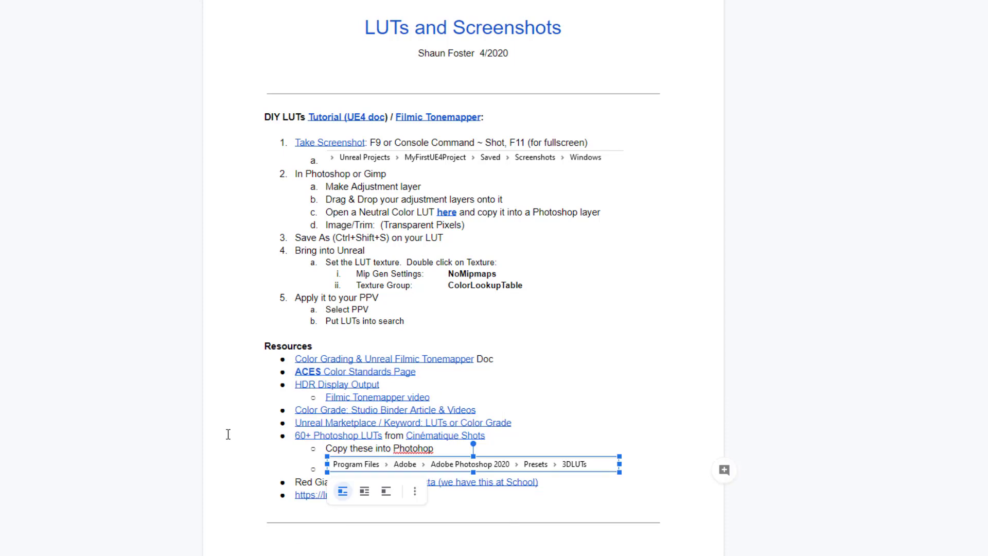
{"action": "left_click", "coordinate": [587, 396]}
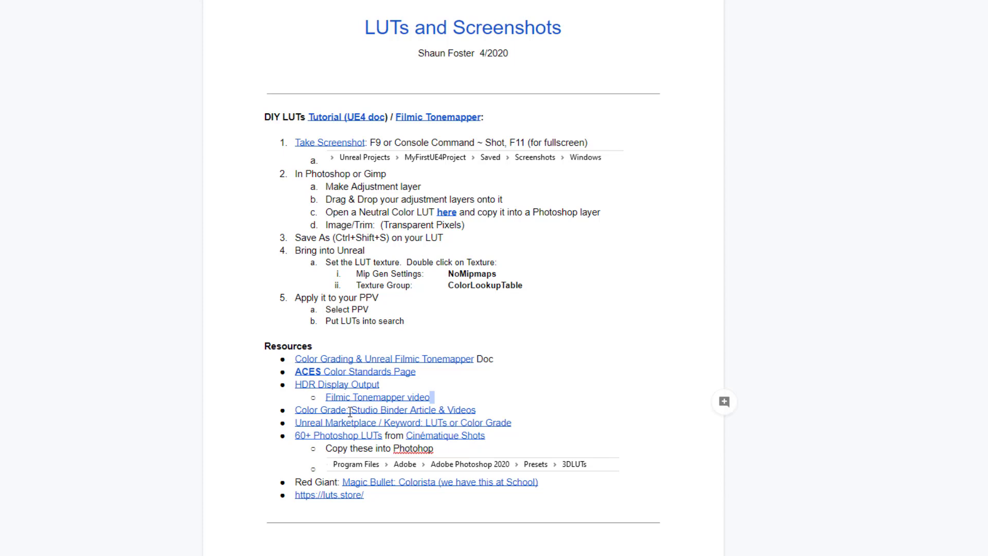
{"action": "left_click_drag", "start_coordinate": [295, 409], "coordinate": [508, 406]}
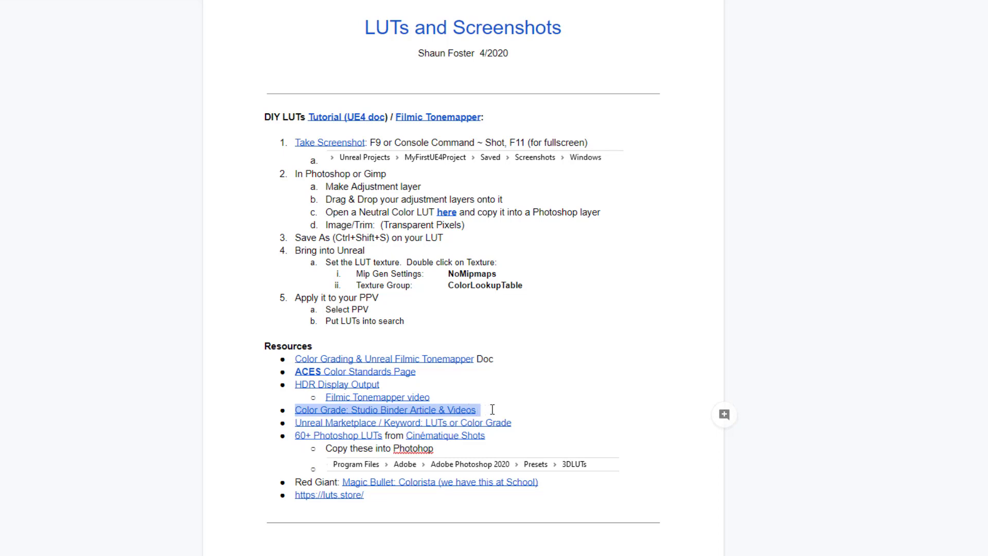
{"action": "left_click", "coordinate": [495, 407]}
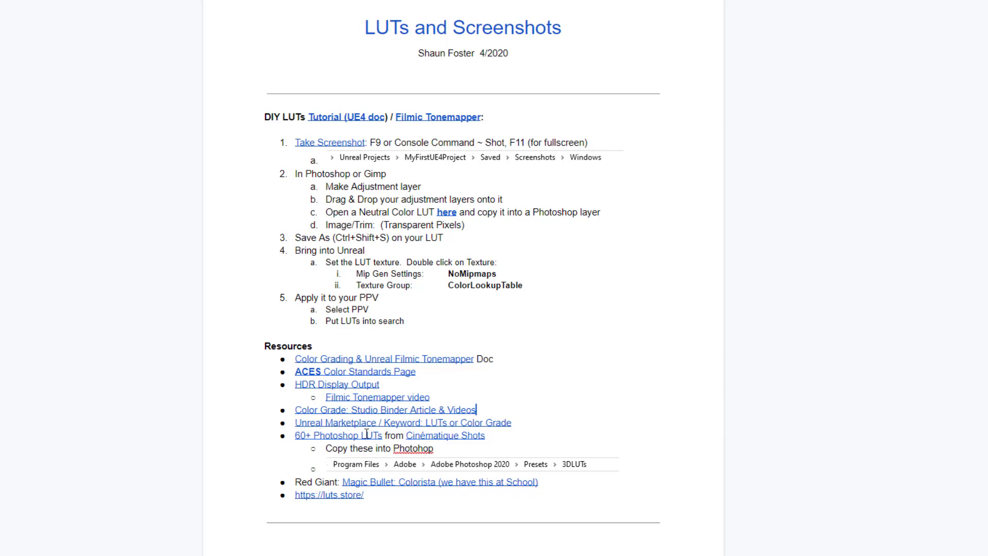
{"action": "left_click", "coordinate": [335, 422]}
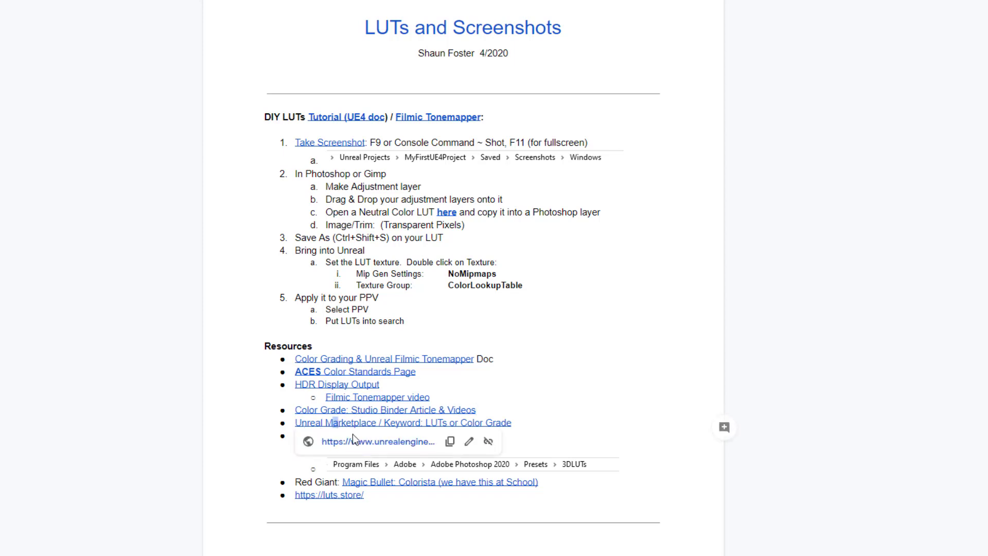
{"action": "left_click", "coordinate": [354, 444]}
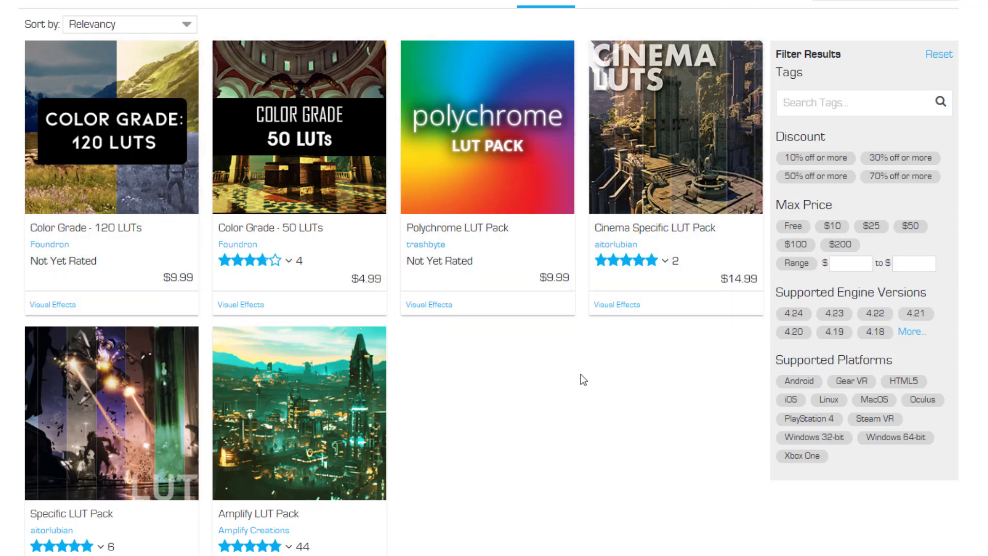
Close the Marketplace LUT results tab to return to the 'LUTs and Screenshots' document.
{"action": "key", "text": "ctrl+w"}
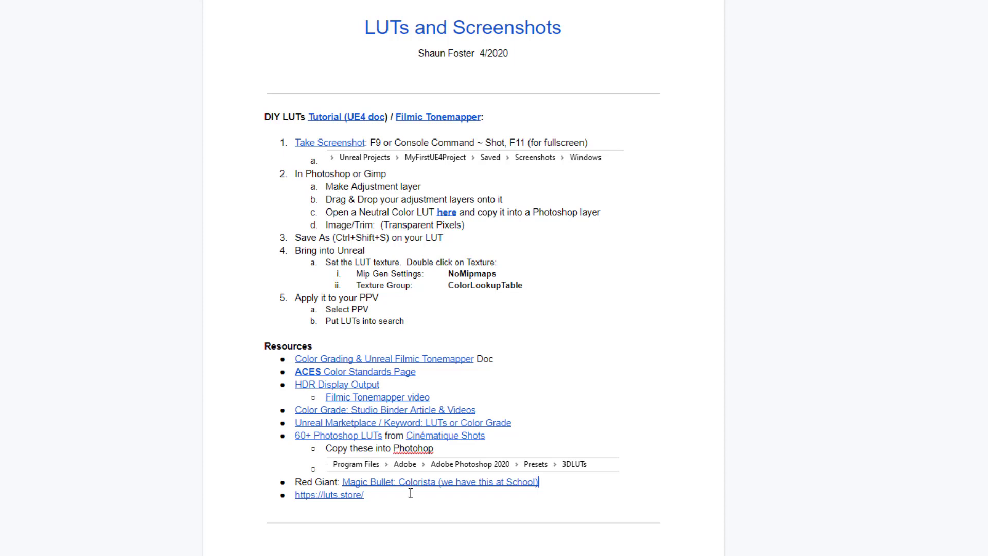
Double-click the luts.store link at the end of the Resources list.
{"action": "double_click", "coordinate": [366, 496]}
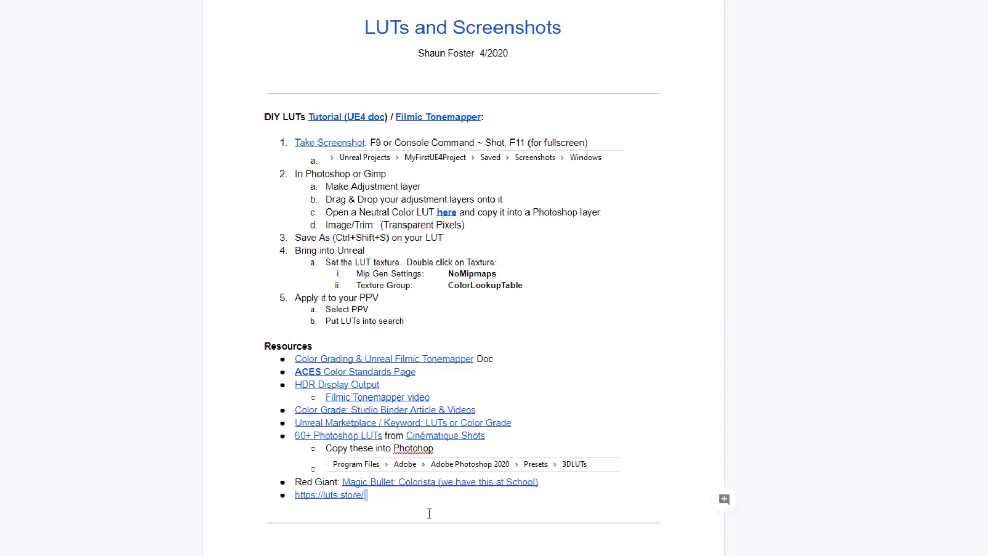